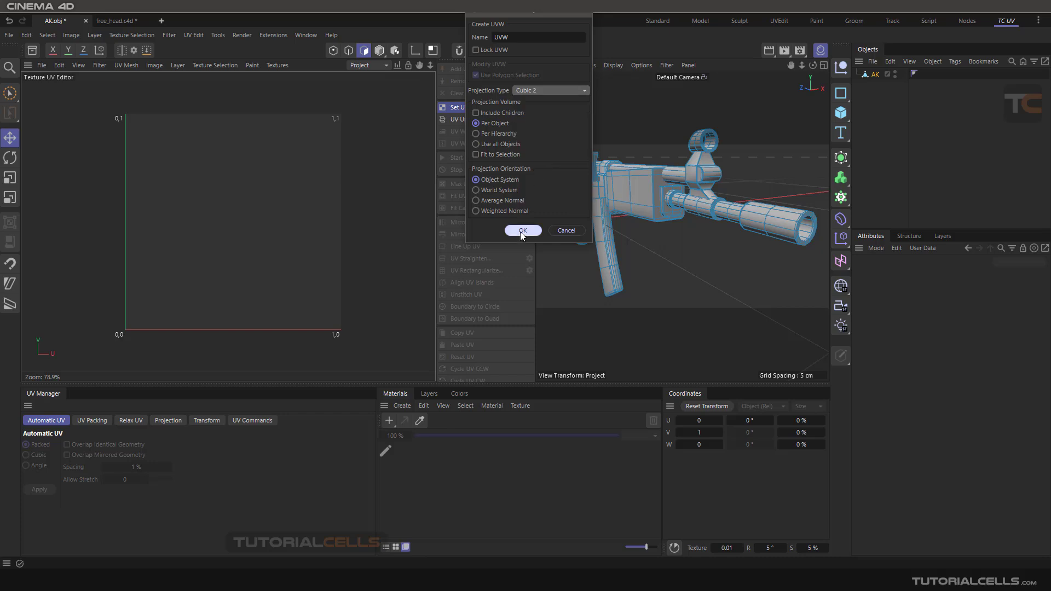
- Create UVW coordinates for the whole rifle using the Cubic 2 projection type
left_click(520, 231)
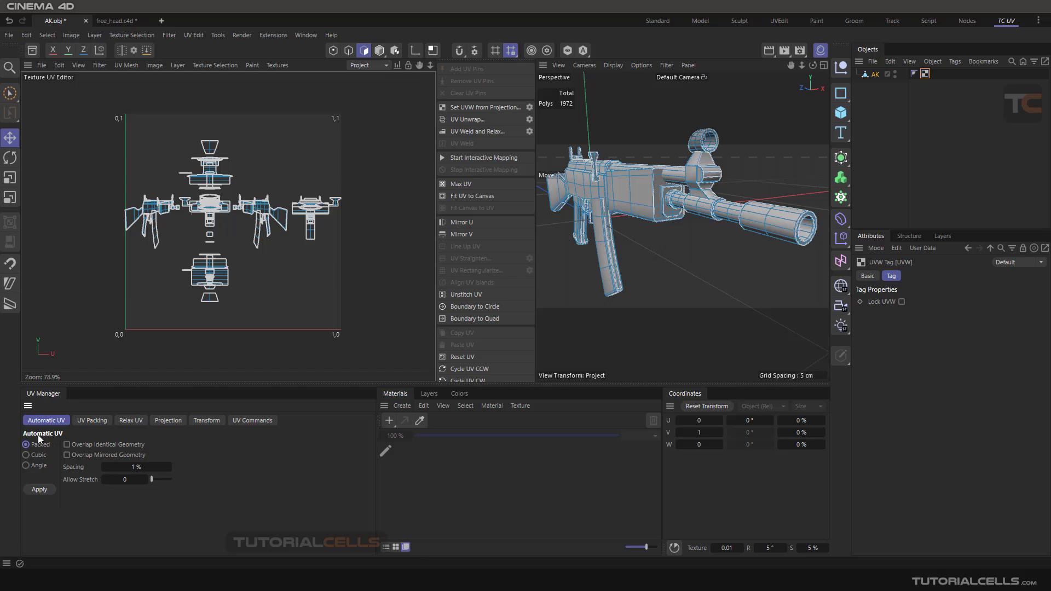
- Try an automatic UV layout with the Packed method at 1% spacing, and undo it
left_click(42, 486)
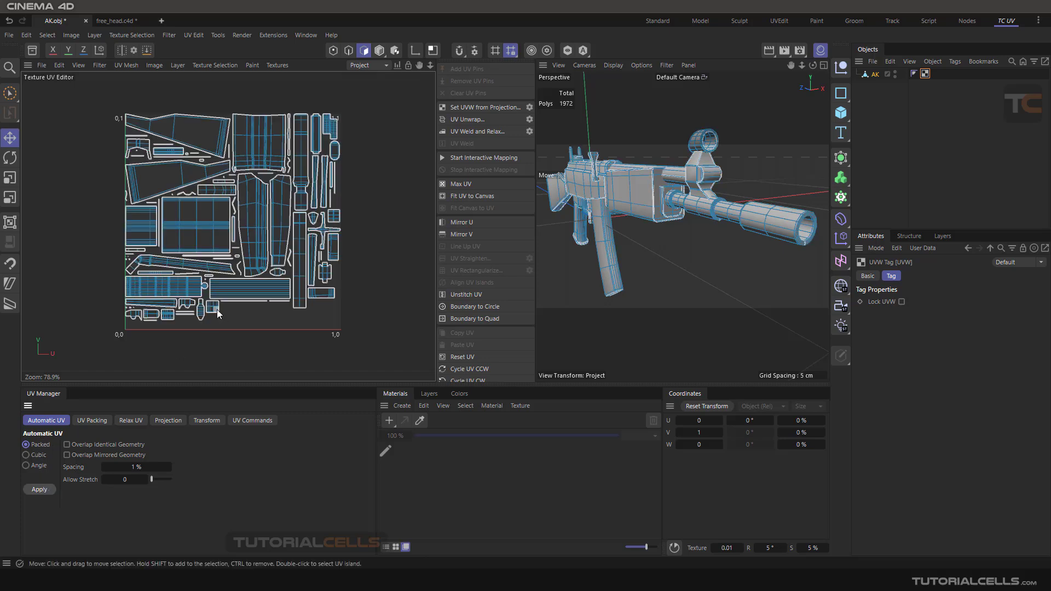
key("ctrl+z")
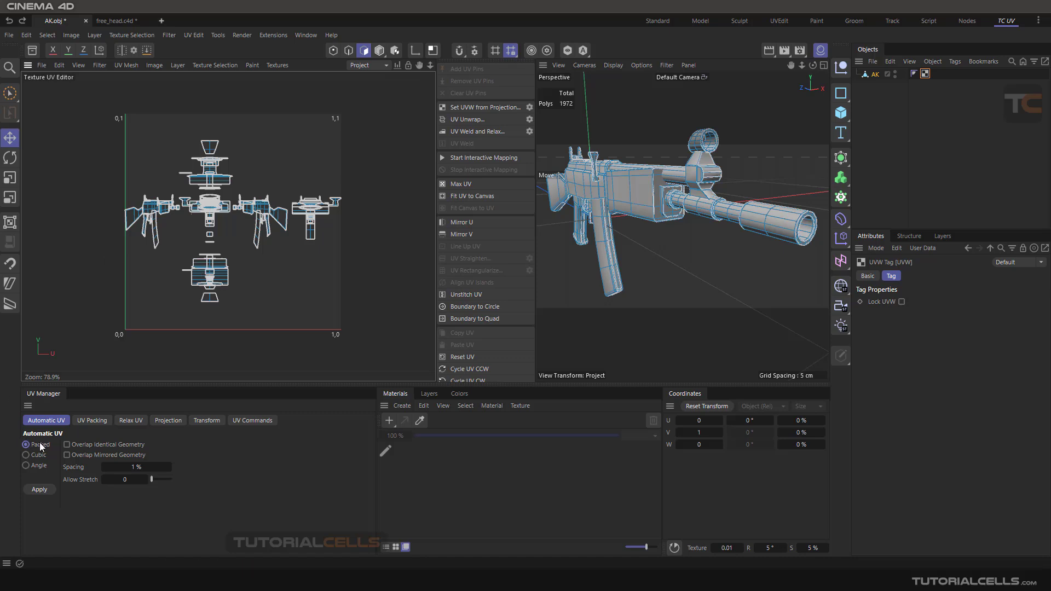
- Try Rasterized UV packing at a target resolution of 1024 by 1024, inspect the islands, and undo it
left_click(91, 425)
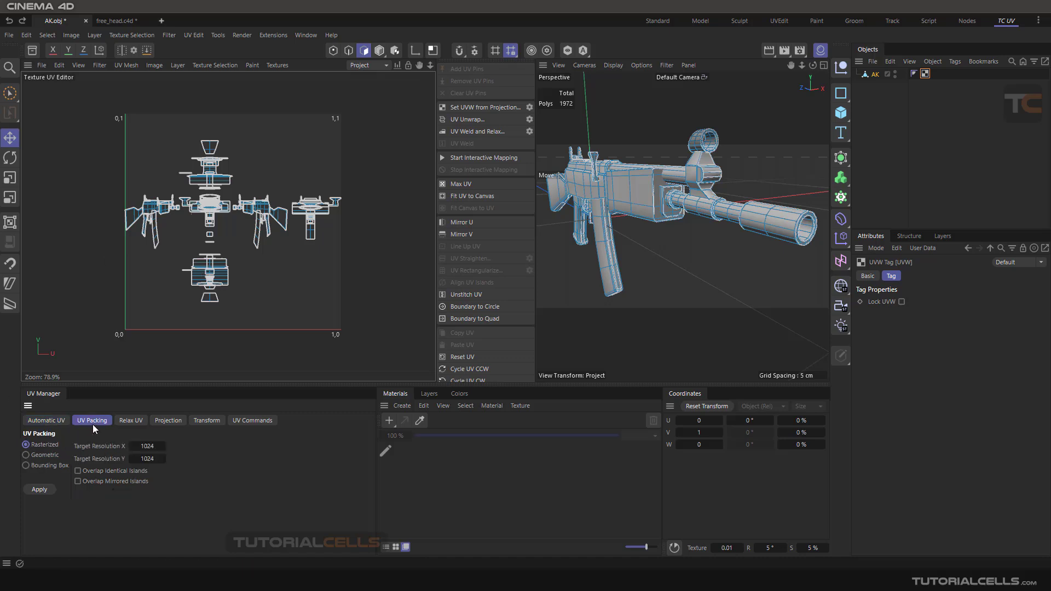
scroll(258, 211, "up", 1)
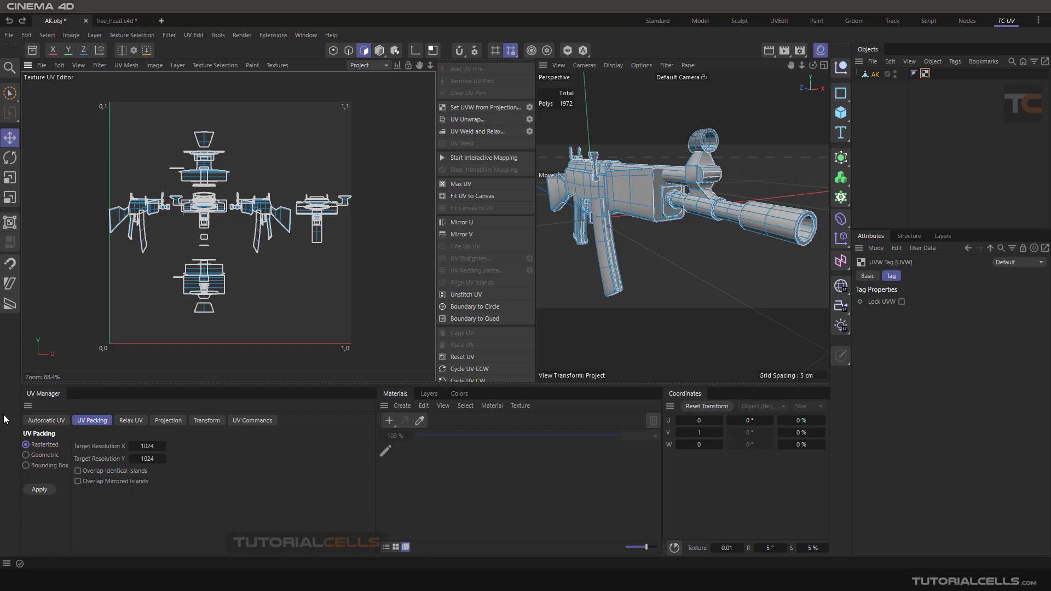
left_click(31, 493)
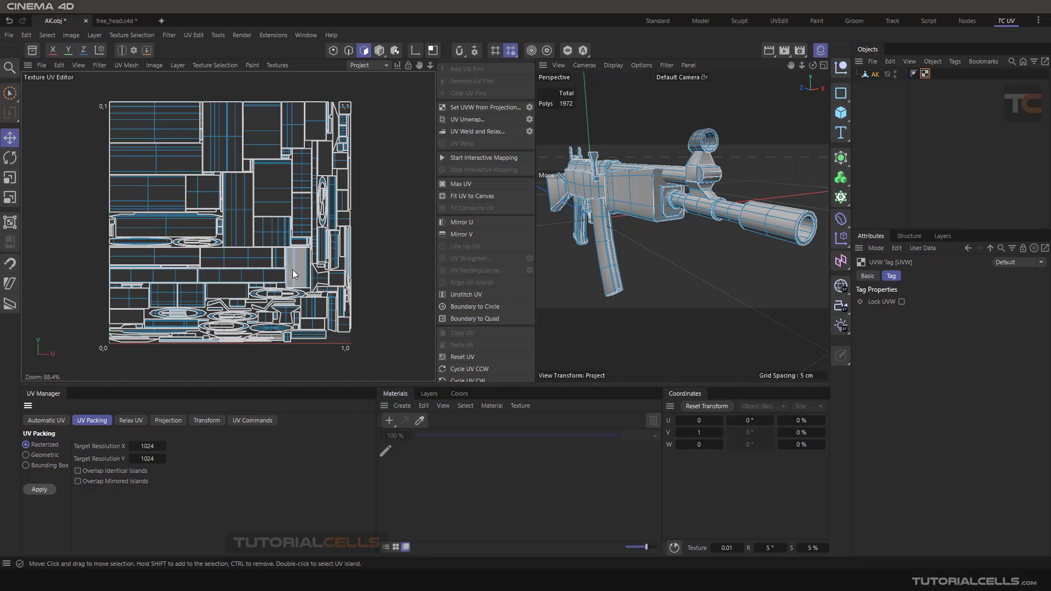
scroll(231, 252, "up", 5)
scroll(222, 224, "down", 4)
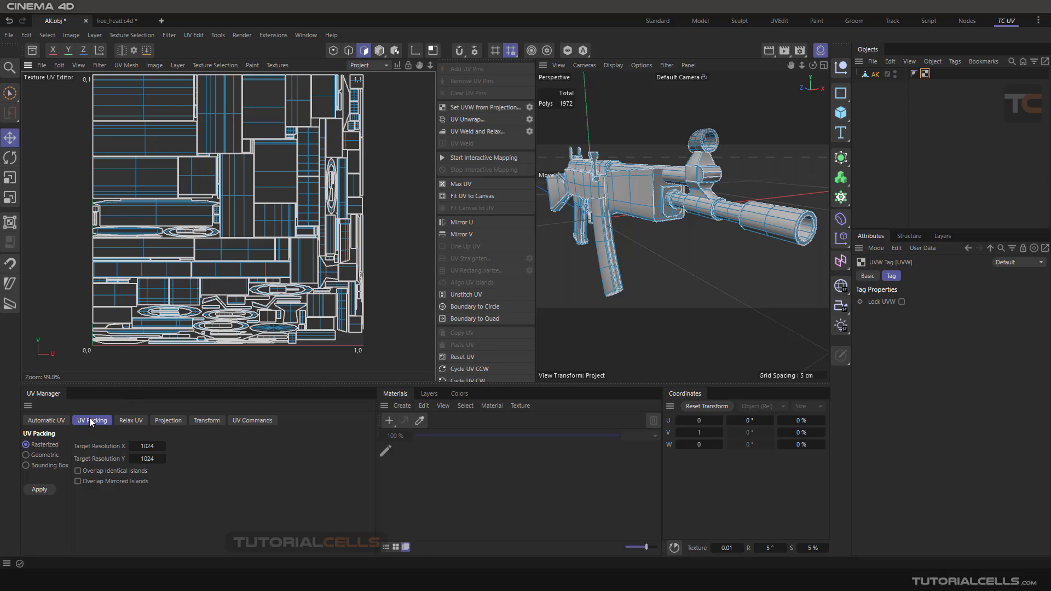
key("ctrl+z")
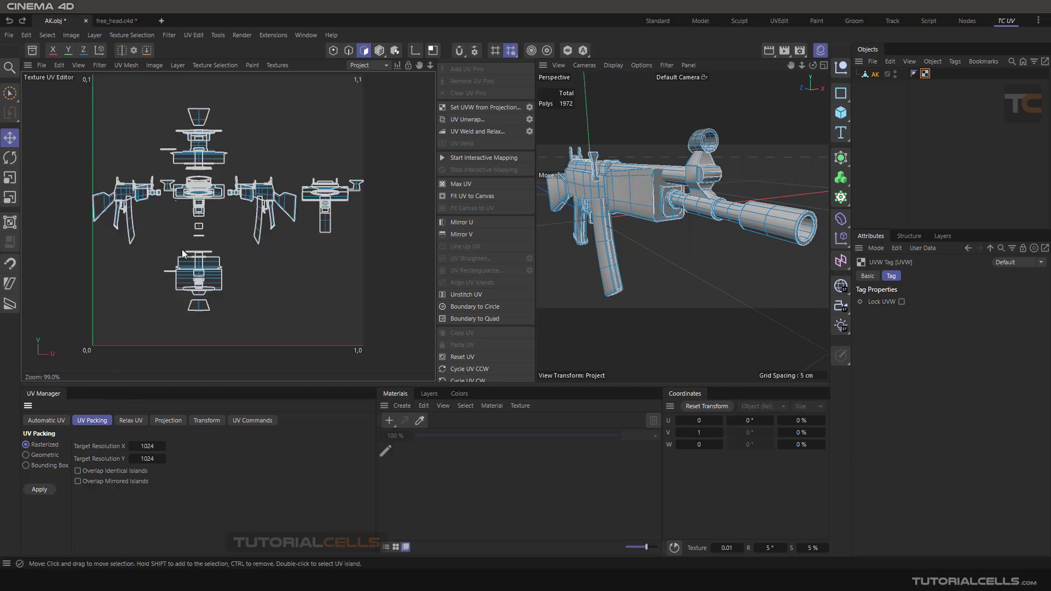
- Set the UV packing method to Geometric in UV Space and enable Stretch to Fit
left_click(44, 455)
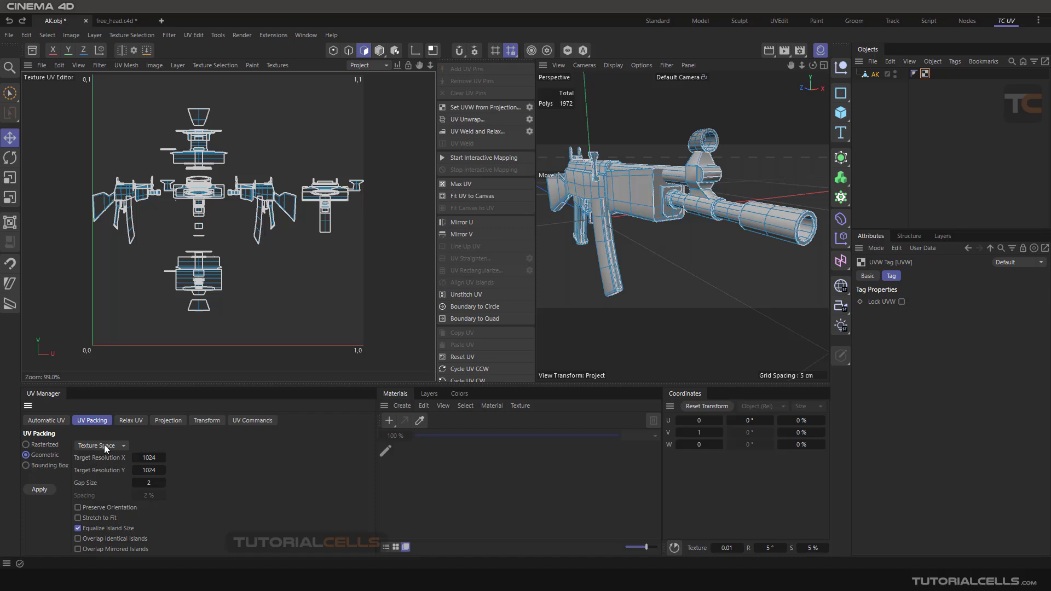
left_click(47, 445)
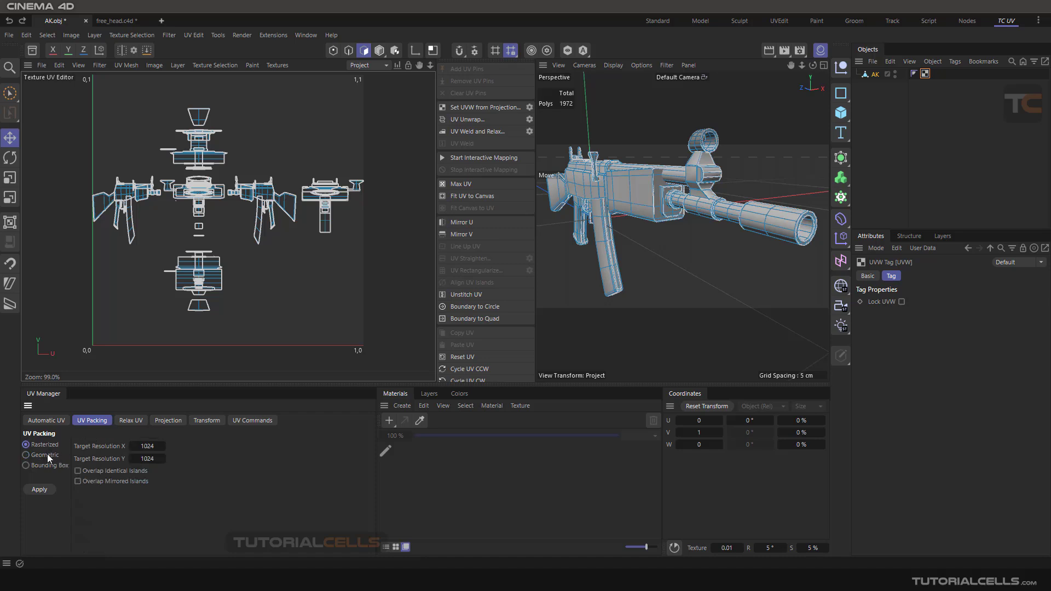
left_click(47, 454)
left_click(47, 446)
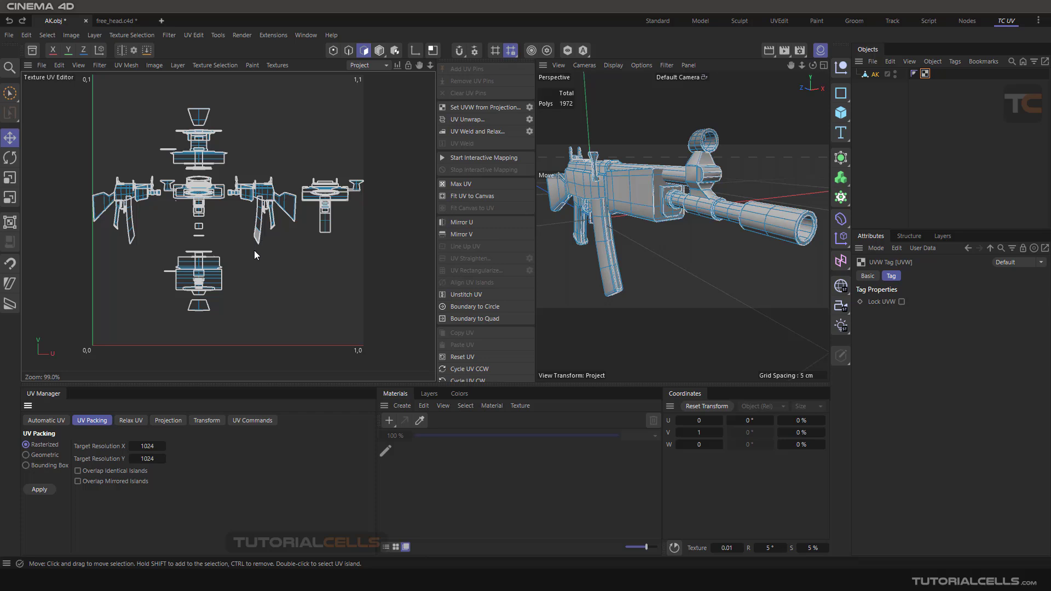
left_click(50, 456)
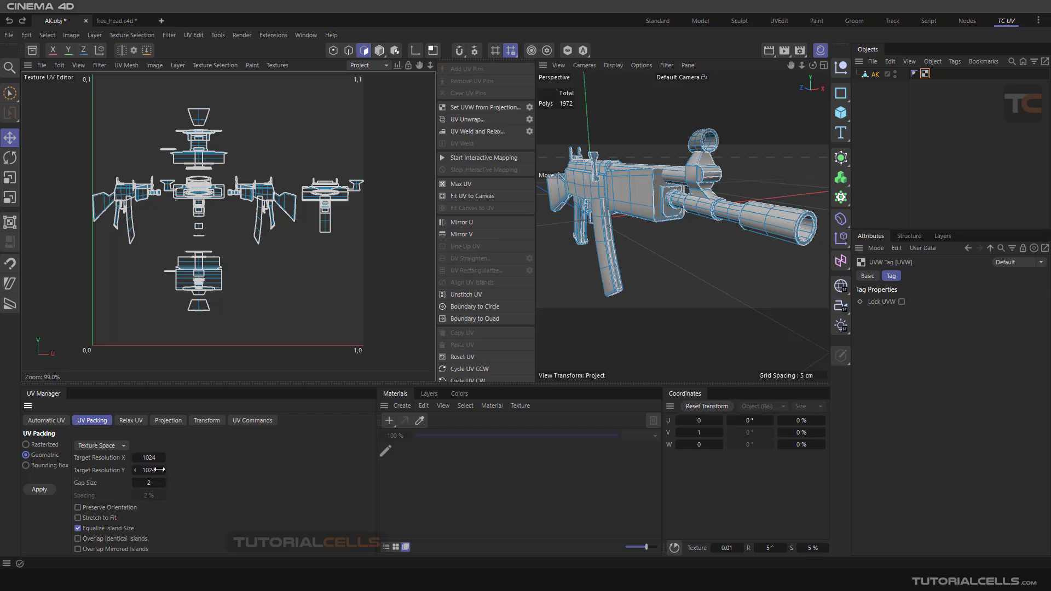
left_click(110, 445)
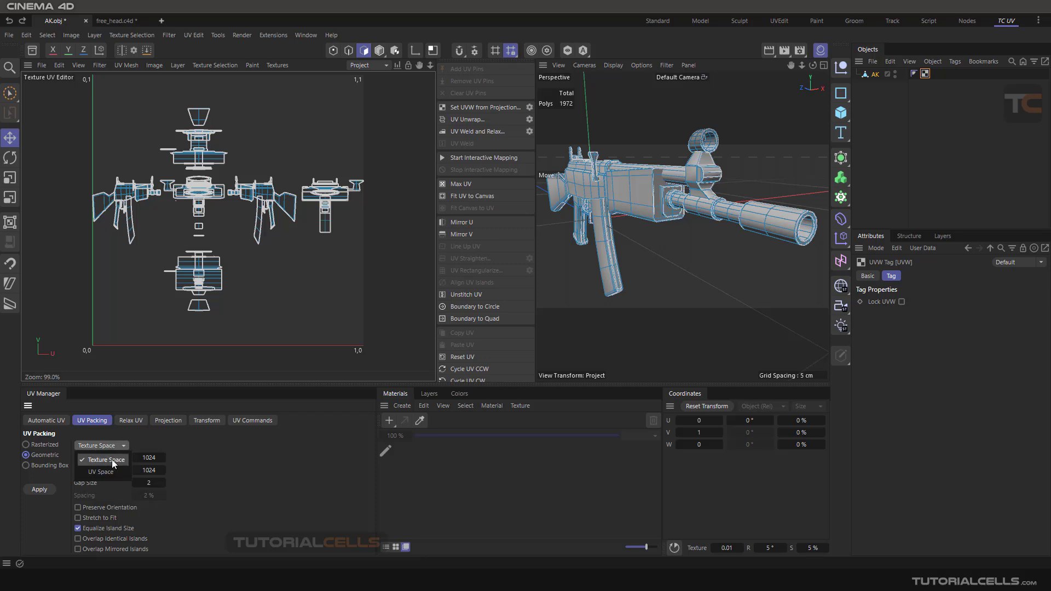
left_click(113, 469)
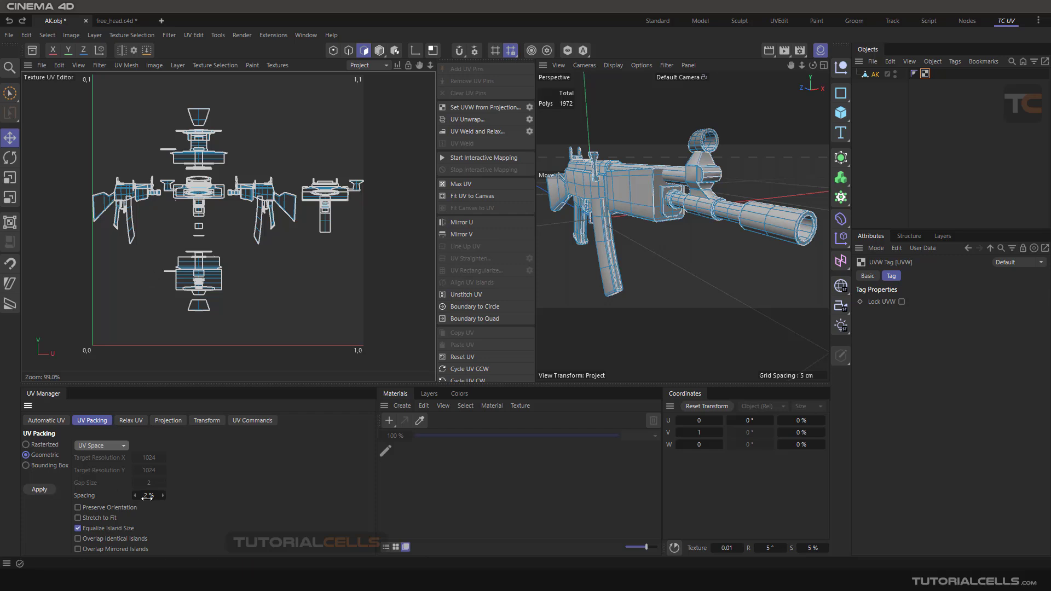
left_click(124, 509)
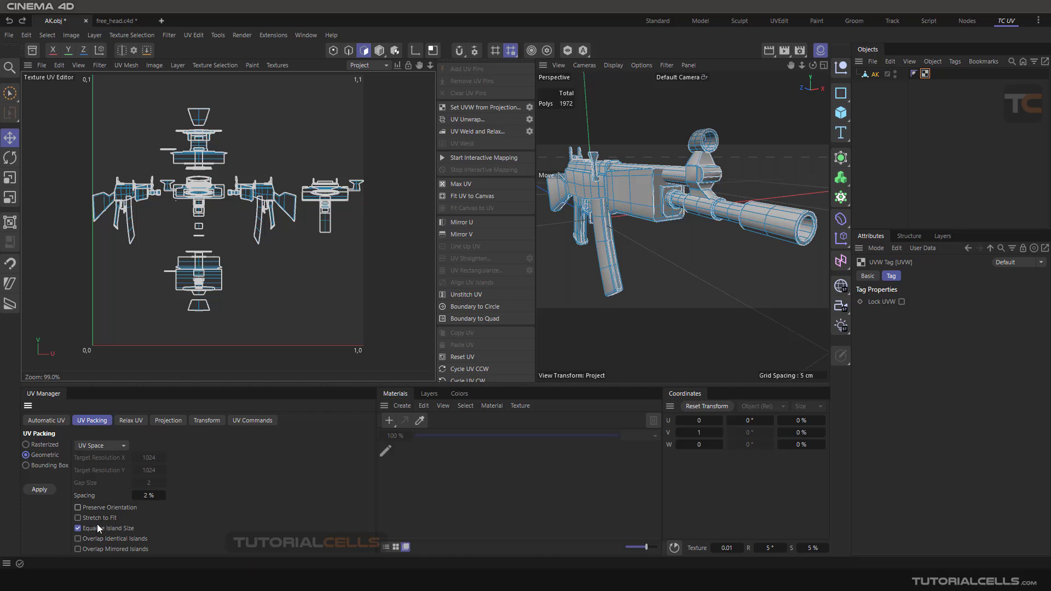
left_click(111, 520)
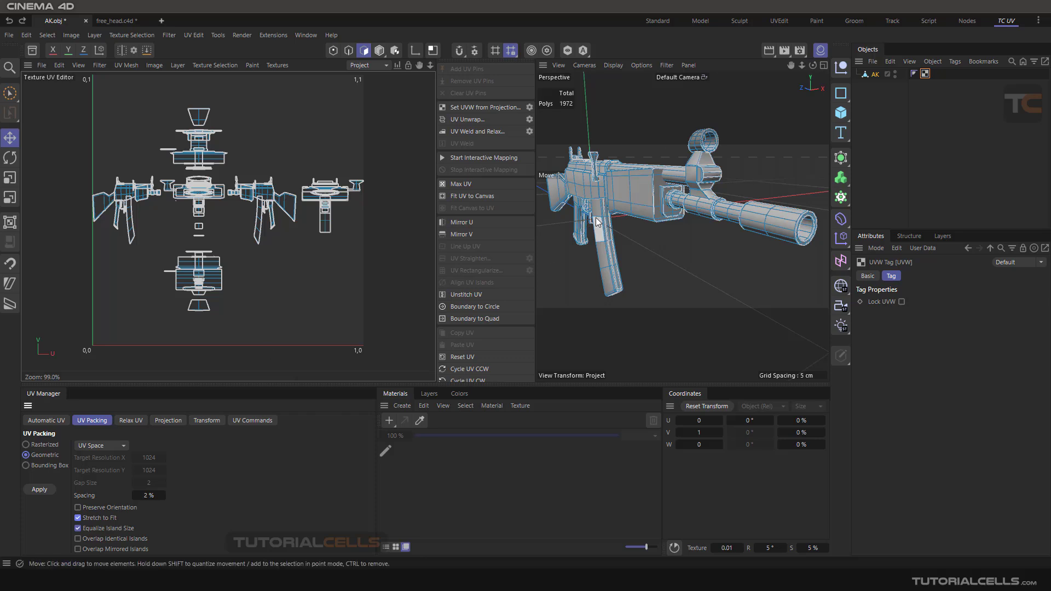
- Select a receiver polygon and the connected barrel geometry in the 3D view, and clear the selection
left_click(635, 193)
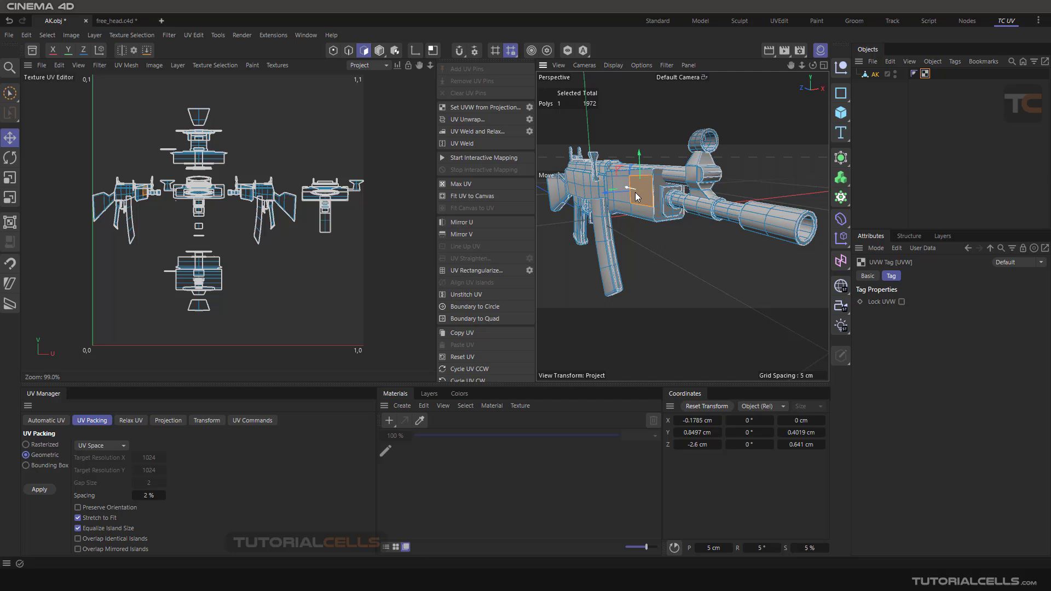
double_click(728, 216)
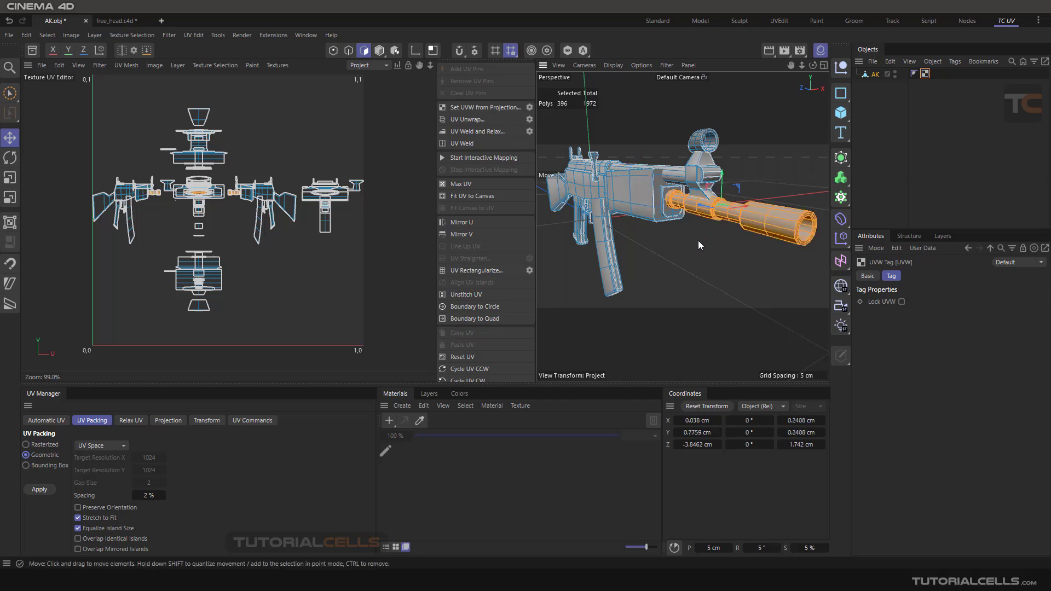
left_click(698, 240)
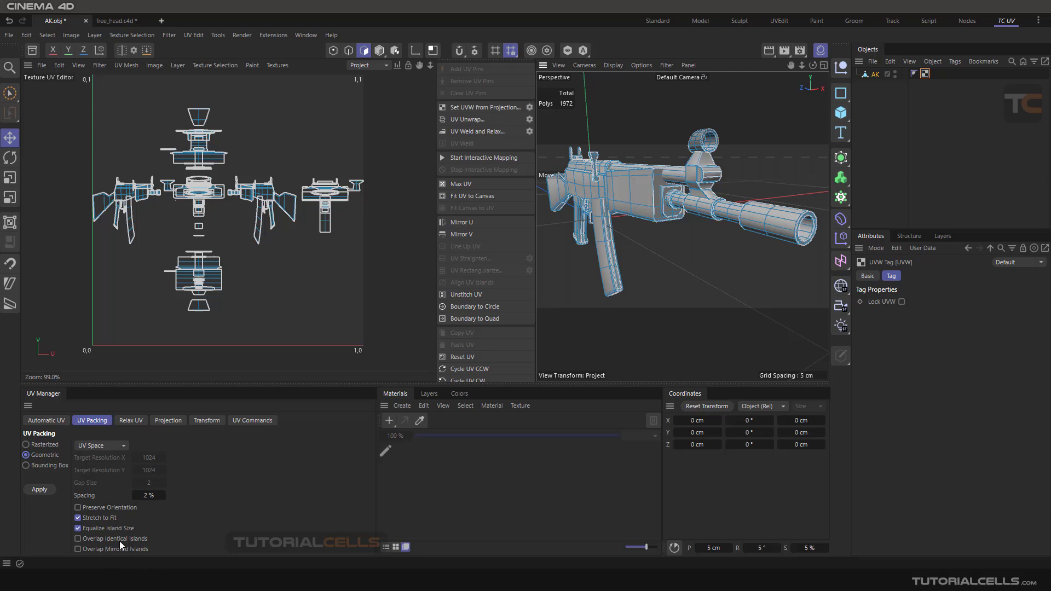
- Pack the rifle's UV islands with the Geometric method, and repack them with the spacing set to 1%
left_click(48, 488)
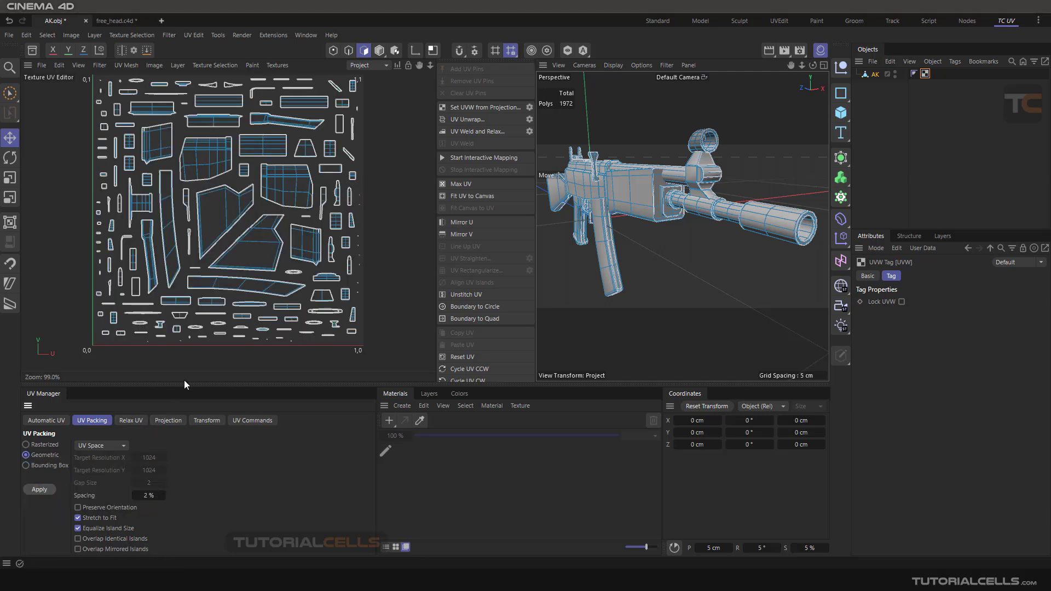
scroll(258, 220, "up", 2)
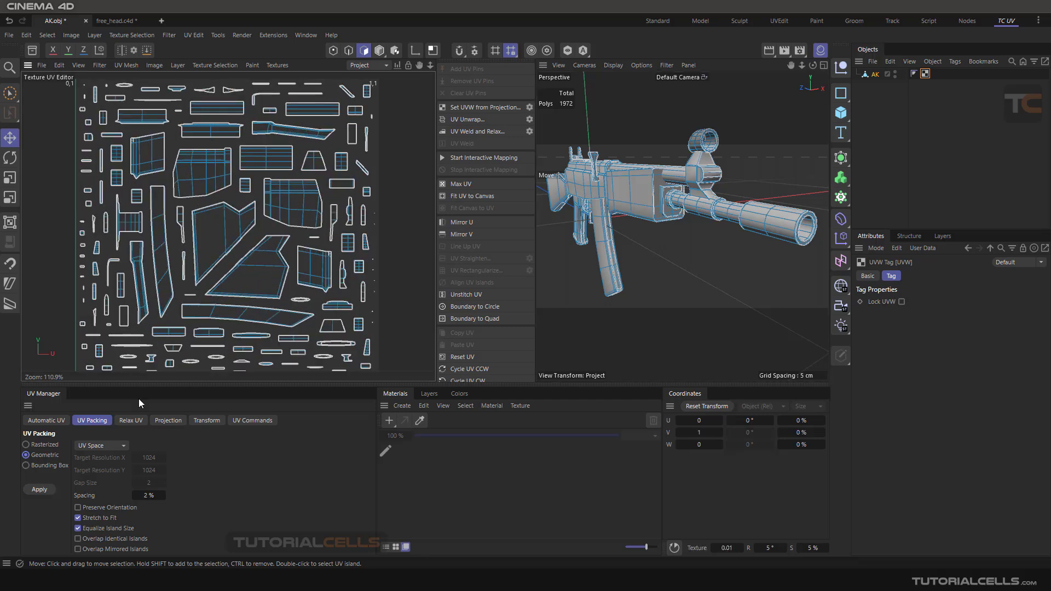
left_click(135, 495)
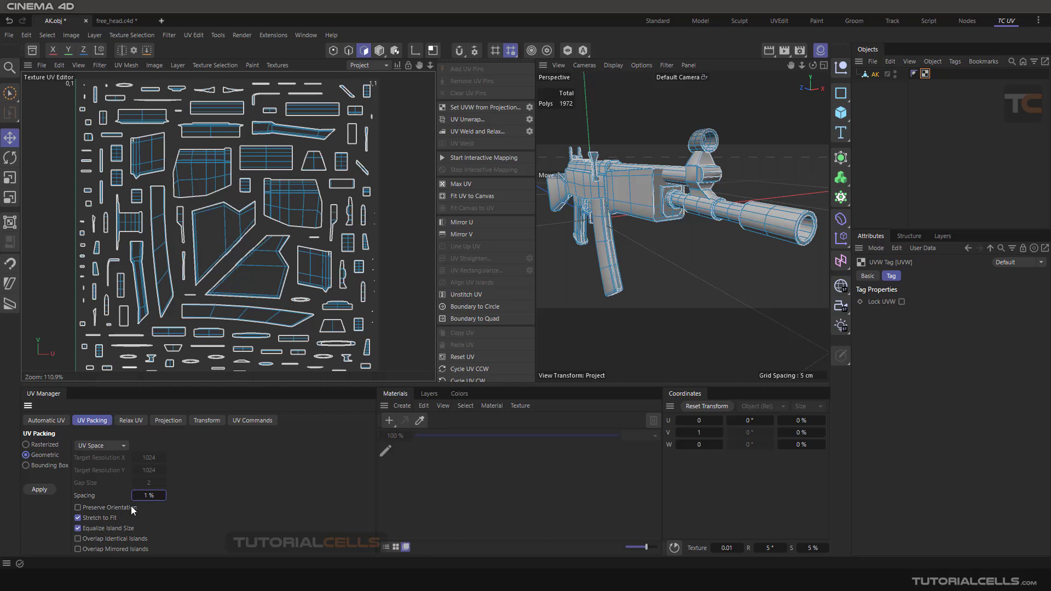
left_click(39, 489)
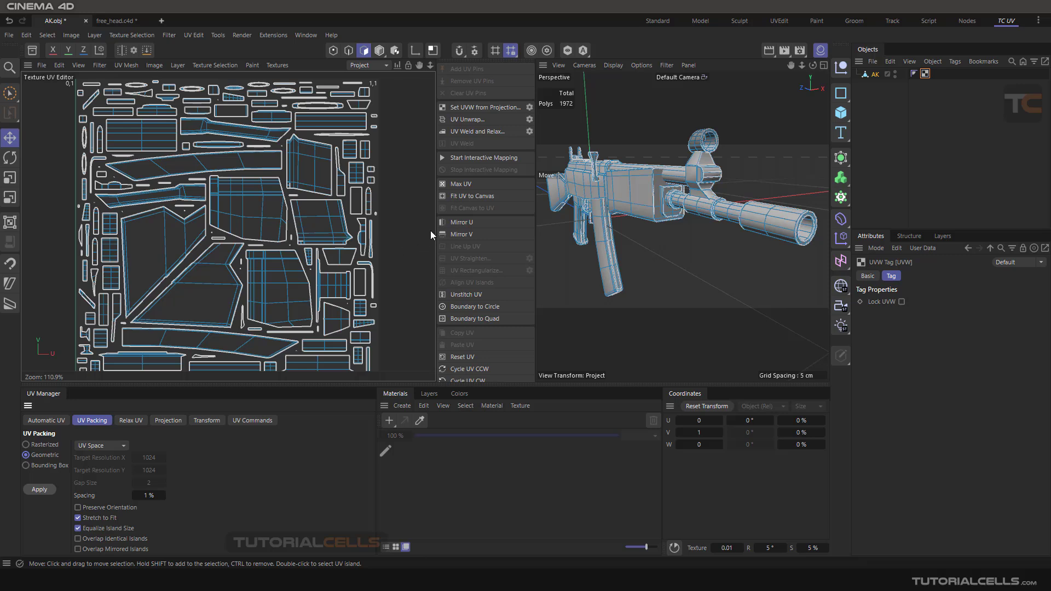
- Try Bounding Box packing on only the selected stock island in the UV layout, and undo the packing
left_click(26, 465)
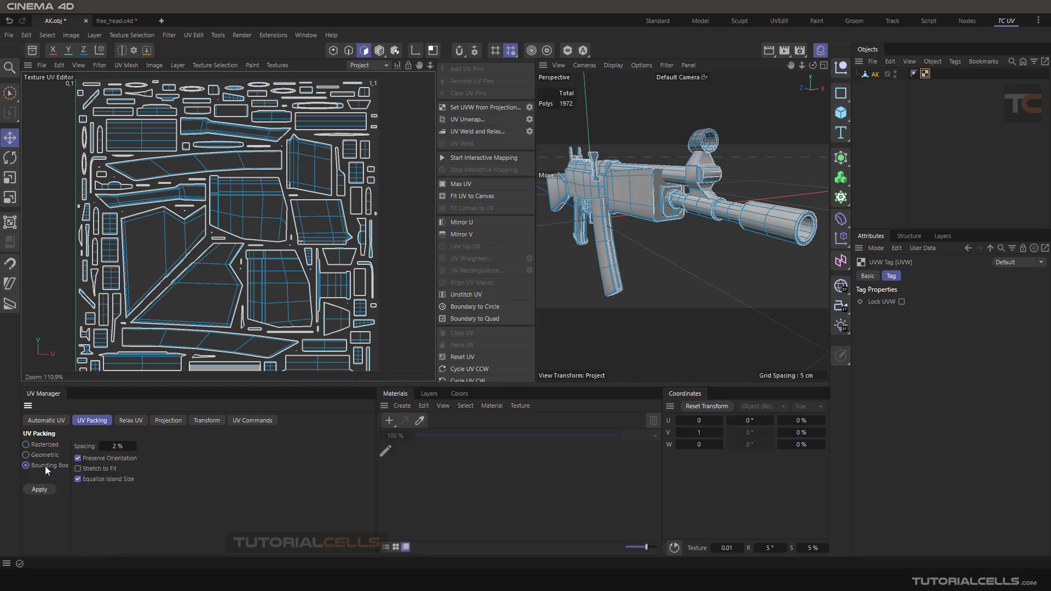
scroll(166, 235, "up", 4)
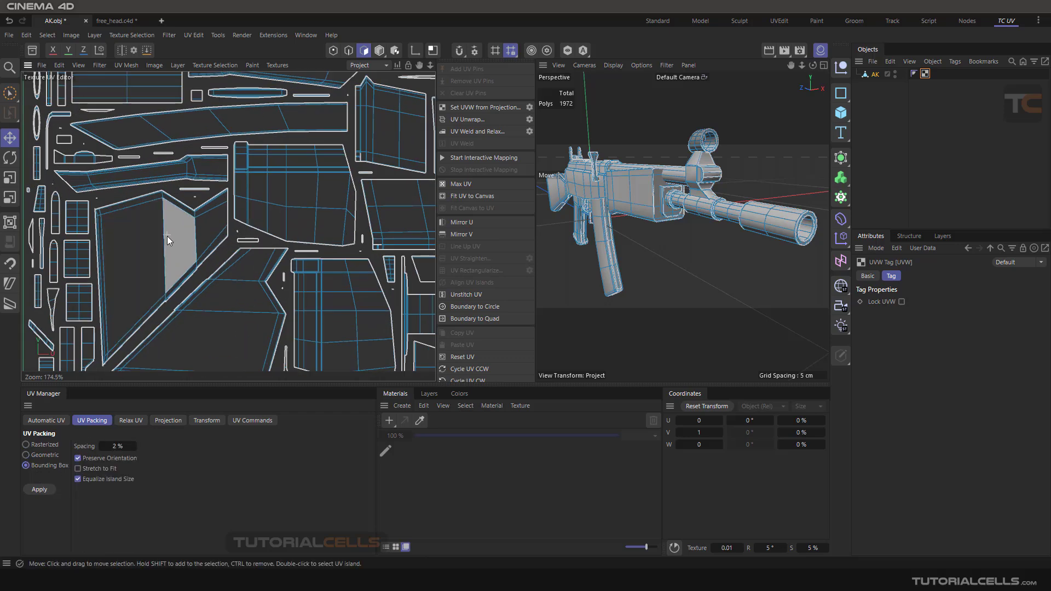
double_click(196, 220)
scroll(196, 219, "down", 2)
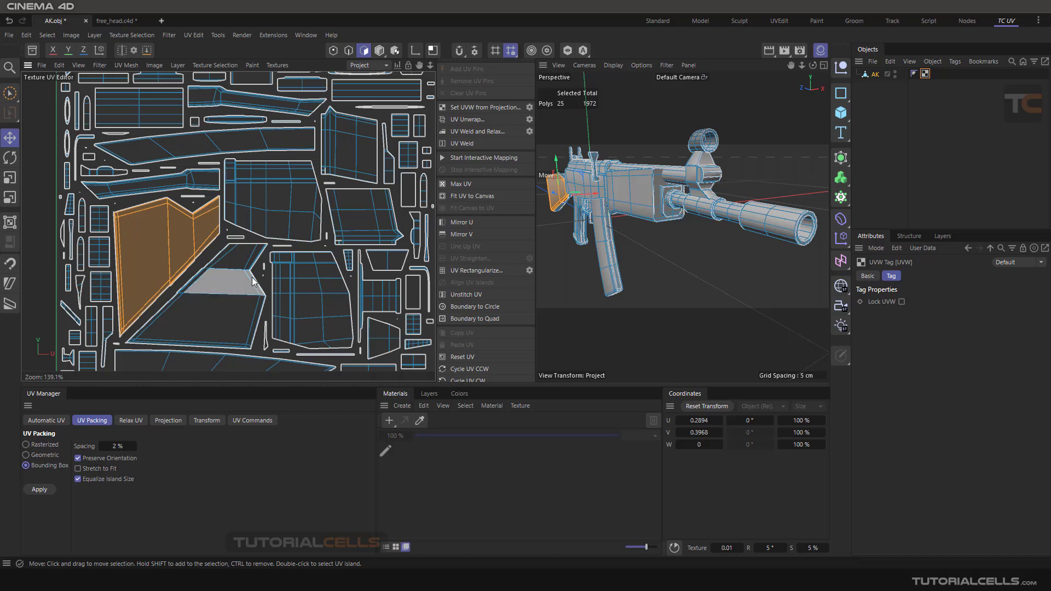
left_click(44, 489)
scroll(251, 234, "down", 3)
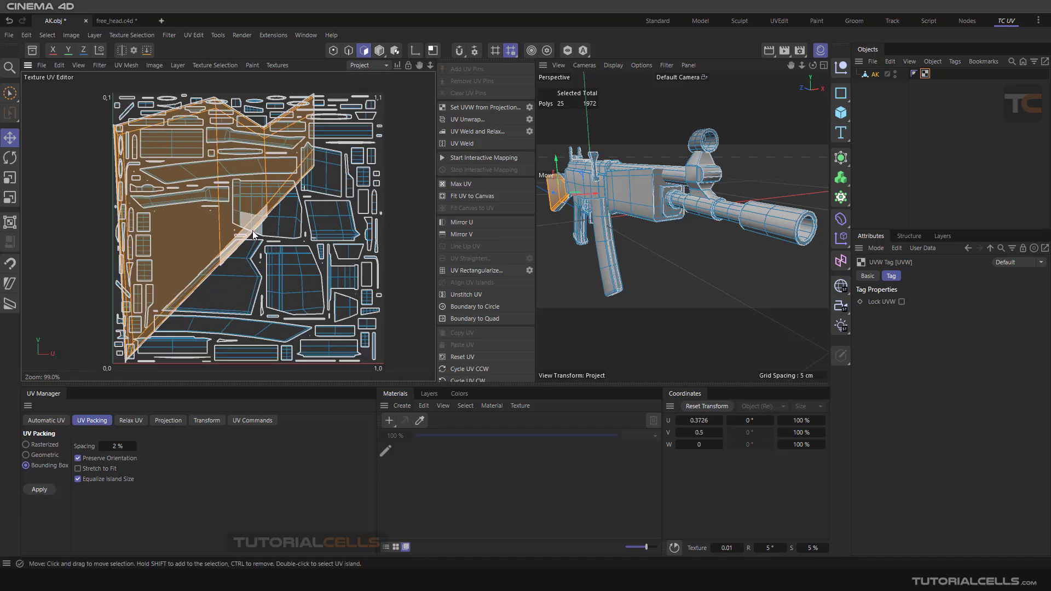
key("ctrl+z")
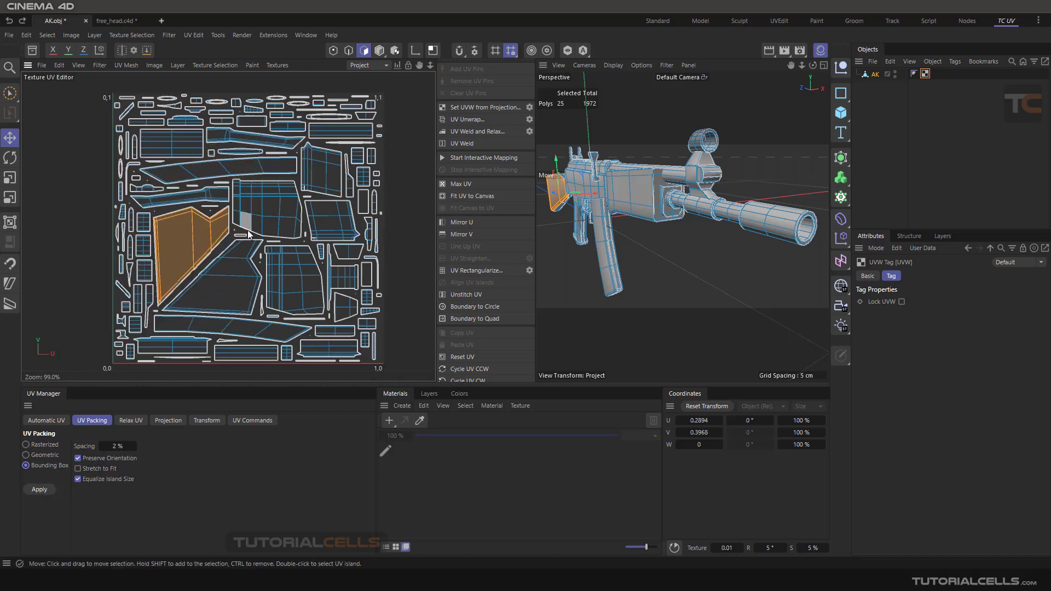
- Replace the partial island selection with all the rifle's polygons, and pack their UV islands using the Bounding Box method
double_click(245, 202, "shift")
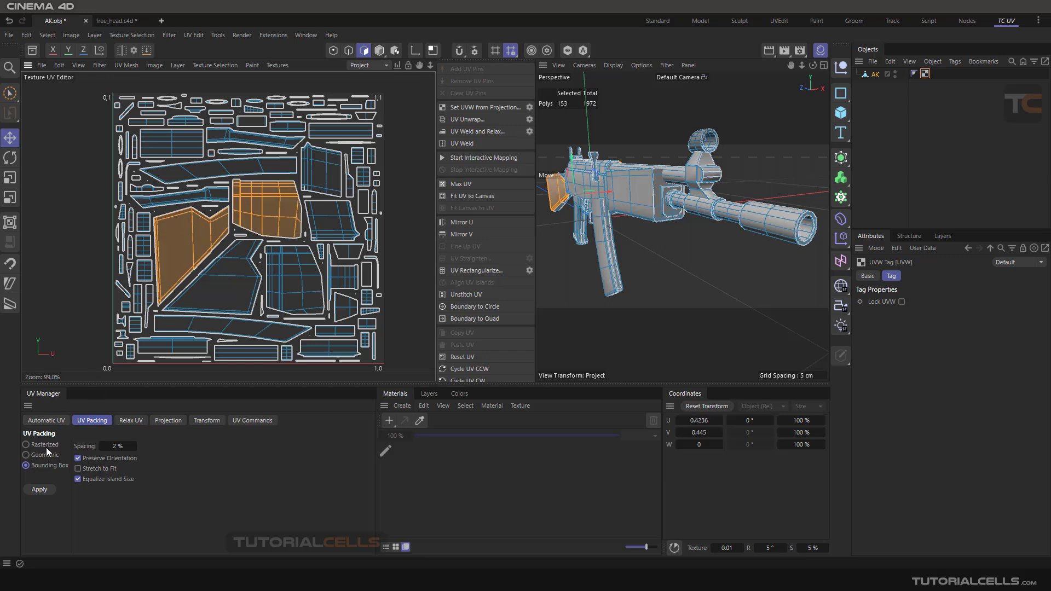
left_click(47, 422)
left_click(88, 420)
left_click(89, 280)
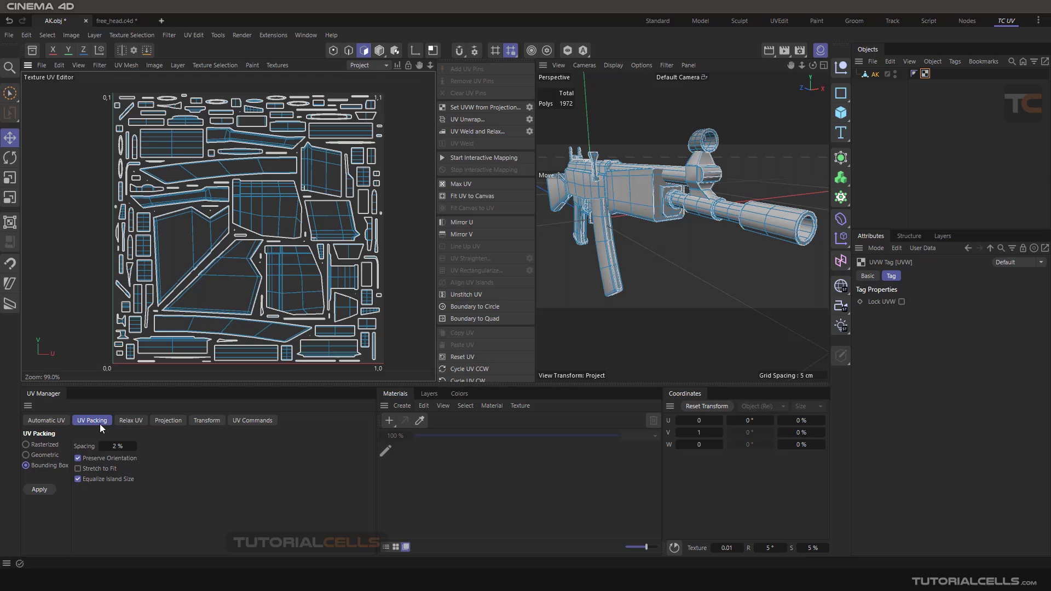
left_click(174, 295)
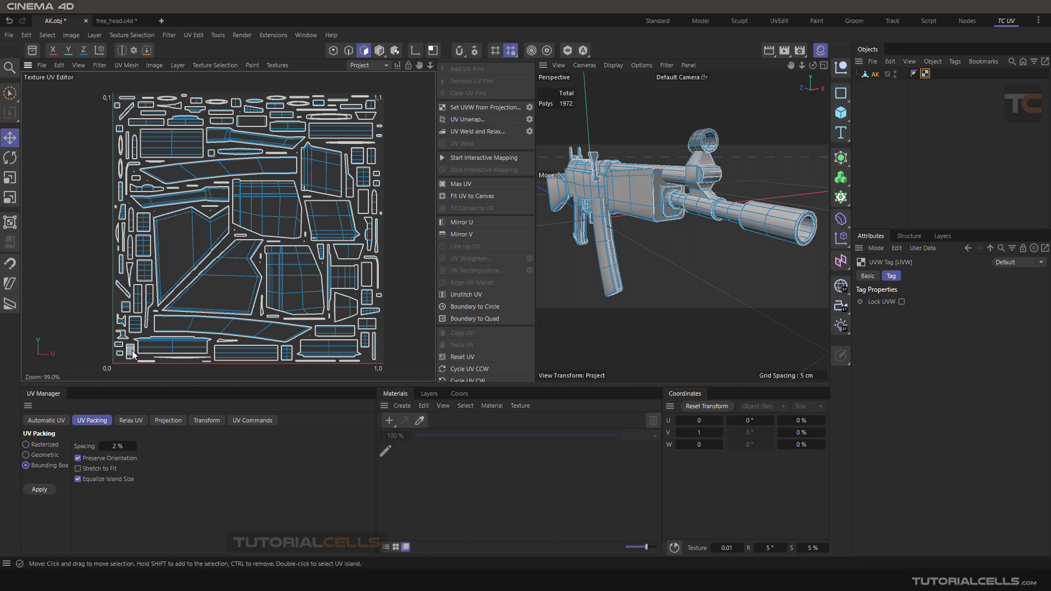
left_click(38, 489)
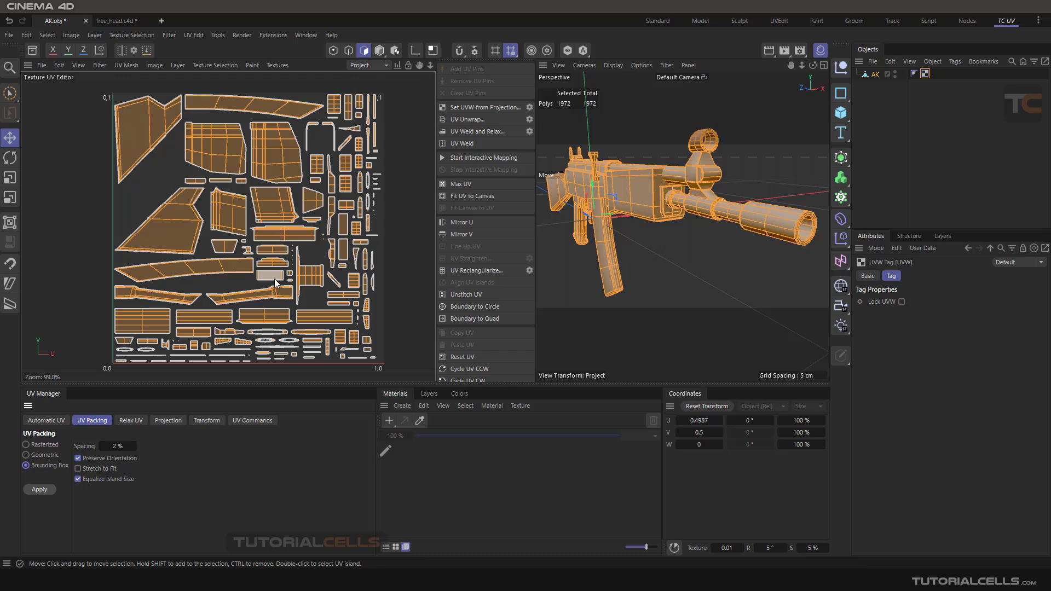
- Set the packing method back to Geometric, and generate automatic UVs for the whole rifle with the Packed method at 1% spacing
left_click(53, 456)
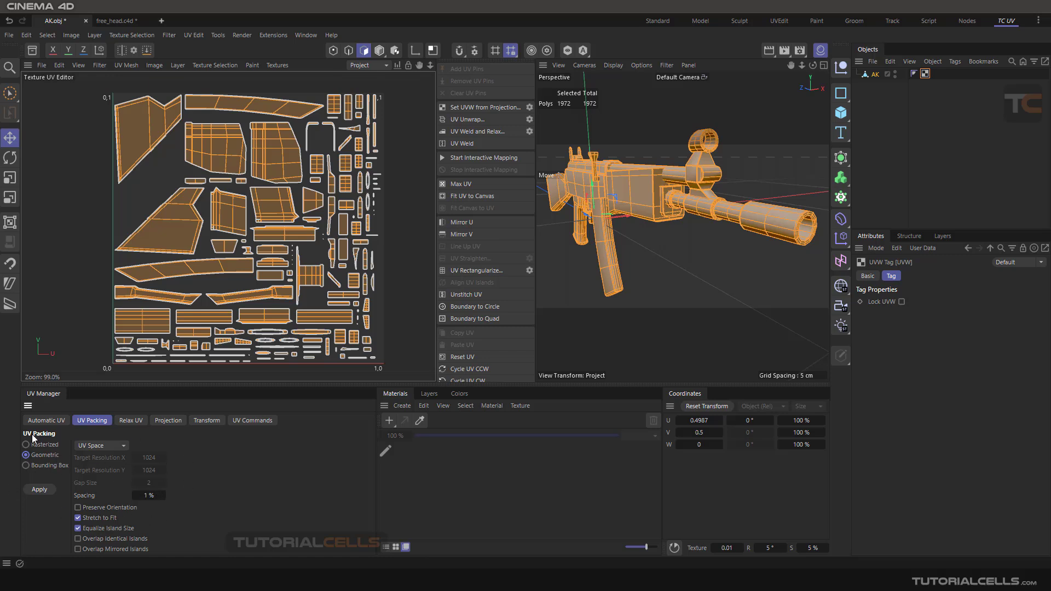
left_click(51, 420)
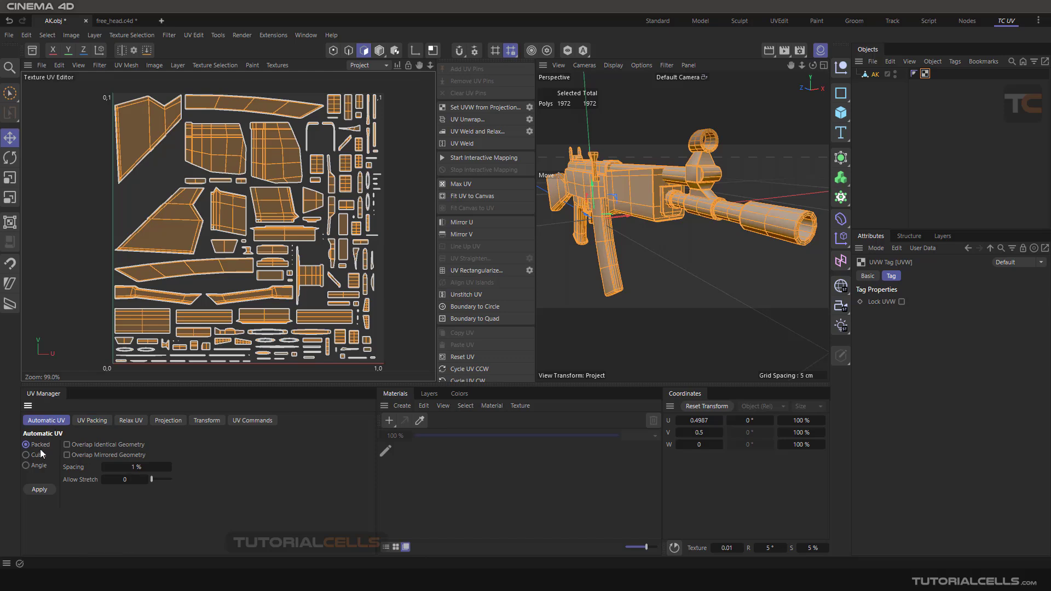
left_click(40, 489)
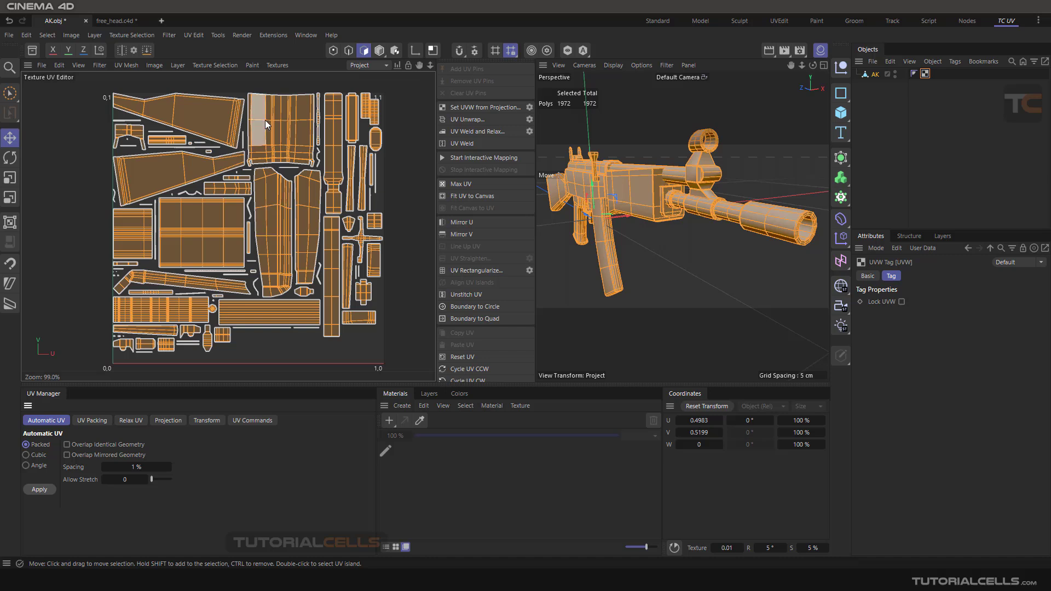
left_click(89, 421)
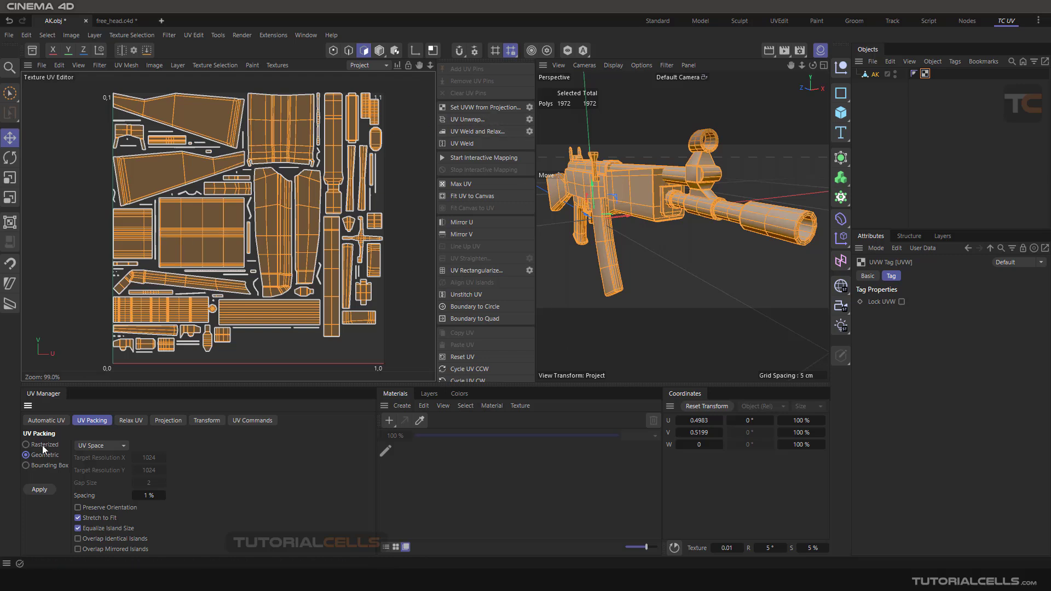
left_click(45, 421)
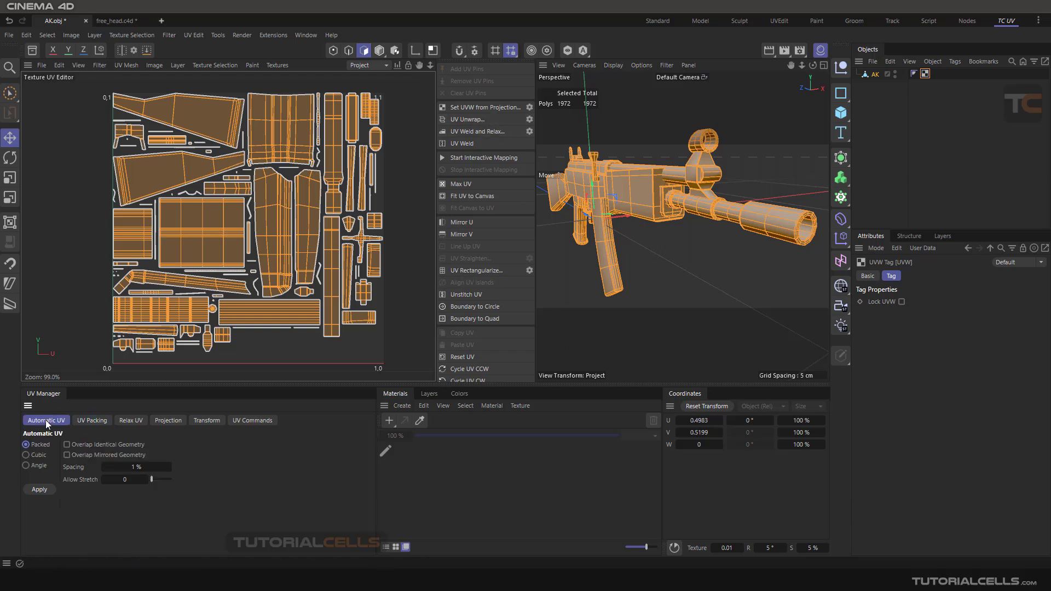
left_click(86, 423)
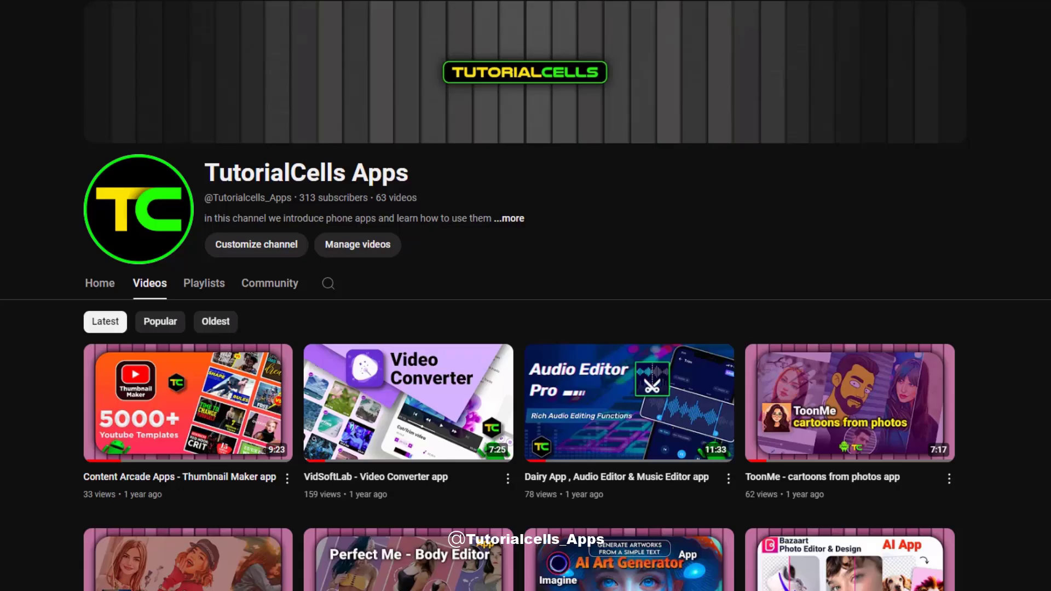
scroll(525, 329, "down", 10)
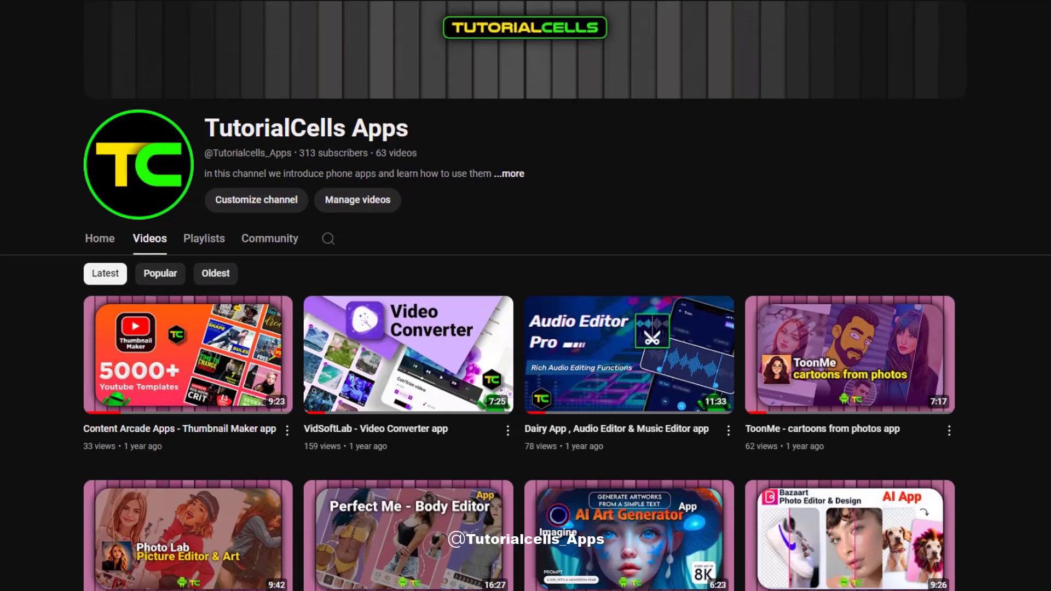
scroll(525, 328, "down", 15)
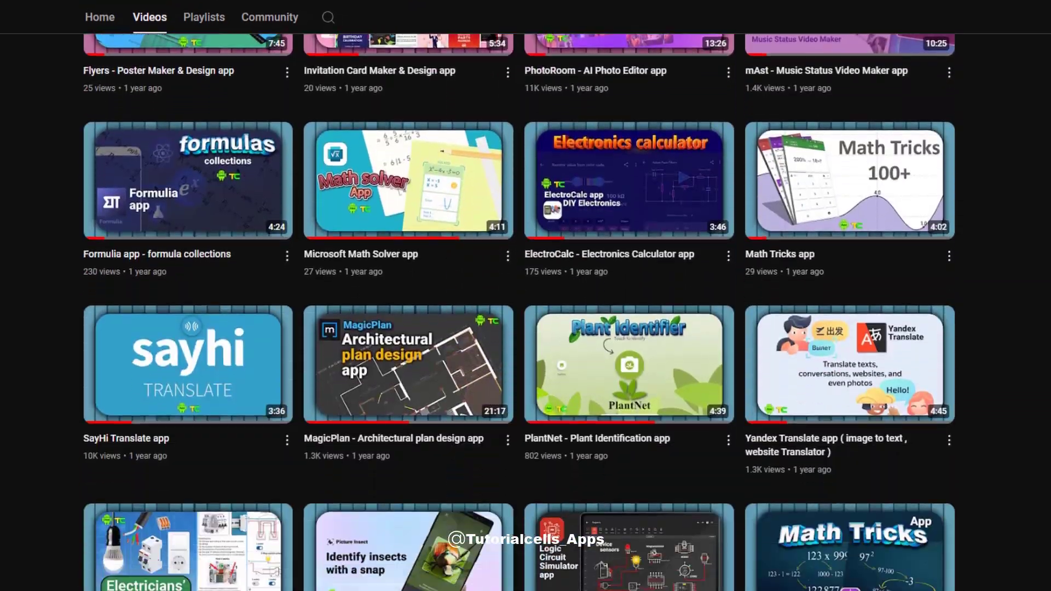
scroll(230, 311, "down", 16)
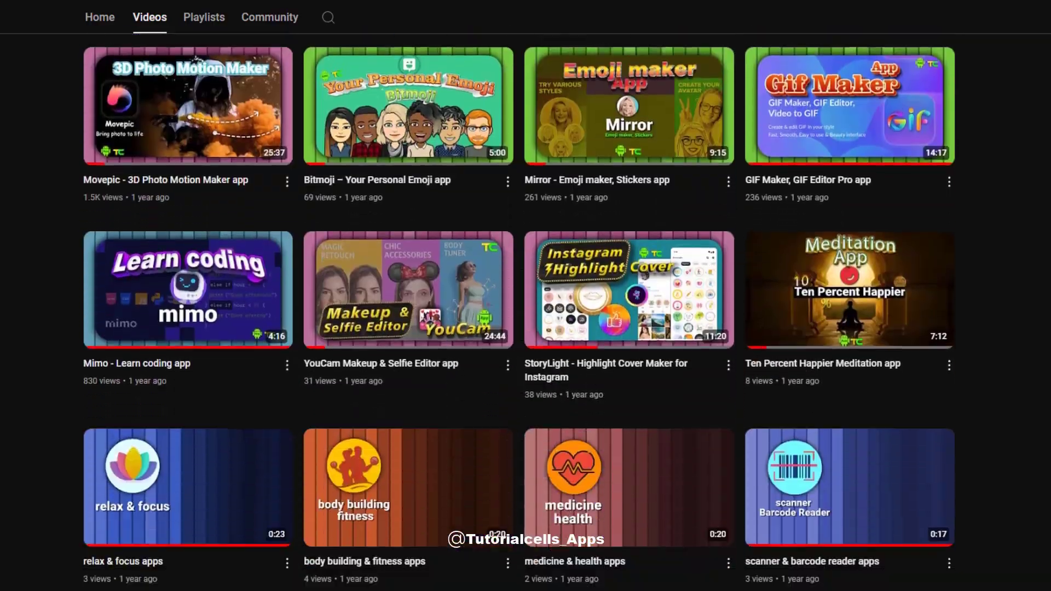